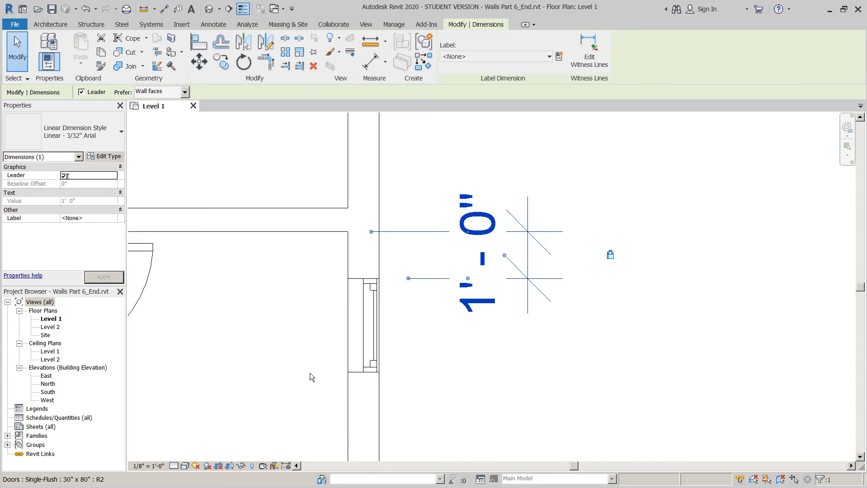
Rename the wall type of the horizontal interior wall between the rooms to Arch Interior 4 5/8"
scroll(284, 340, "down", 3)
middle_click_drag(279, 343, 465, 313)
scroll(465, 313, "down", 1)
left_click(432, 255)
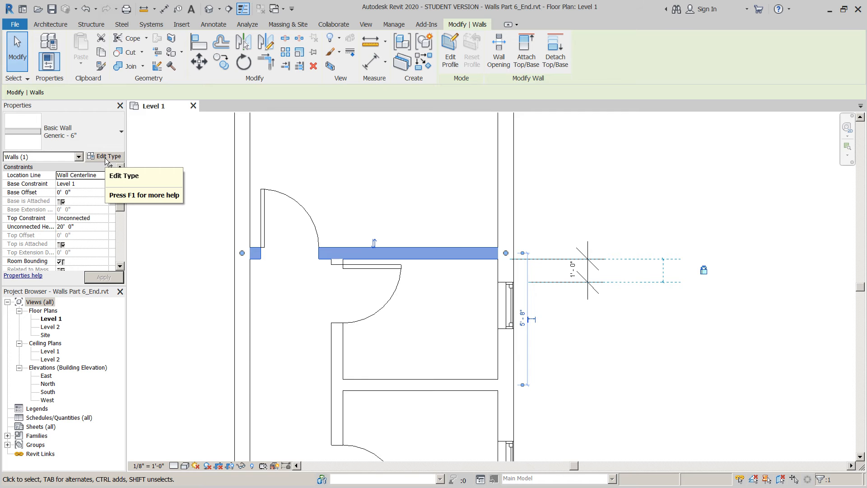
left_click(107, 158)
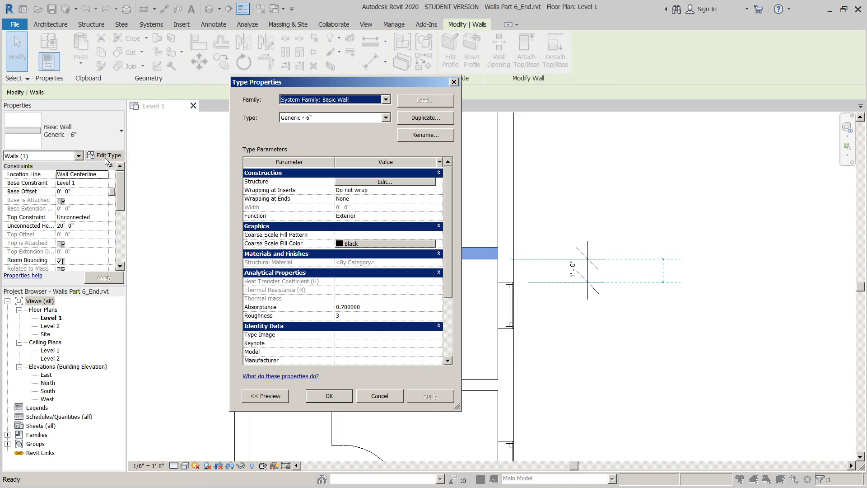
left_click(420, 135)
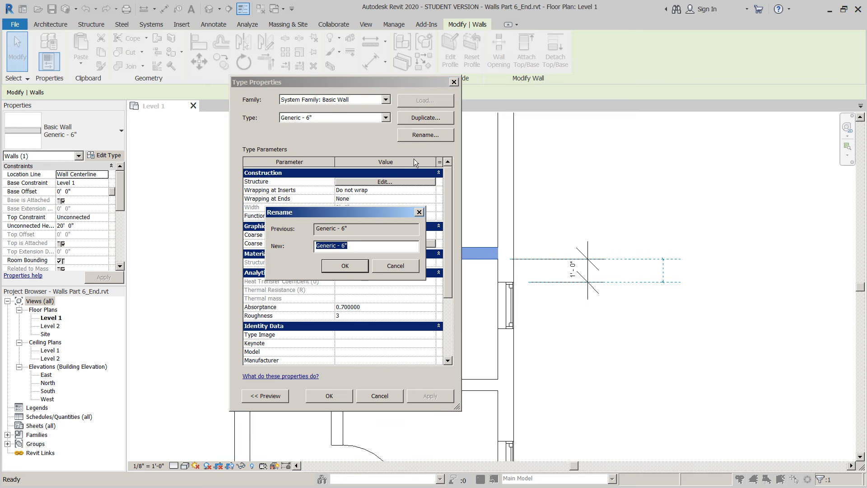
type("Arch Interior 4 5/8\"")
left_click(355, 265)
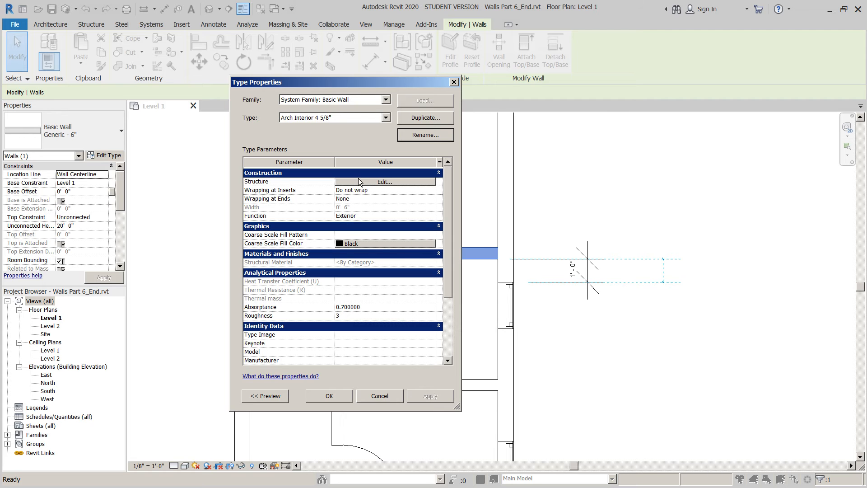
Set the structure layer thickness of the Arch Interior wall type to 4 5/8" and check the neighbouring interior walls' type
left_click(384, 182)
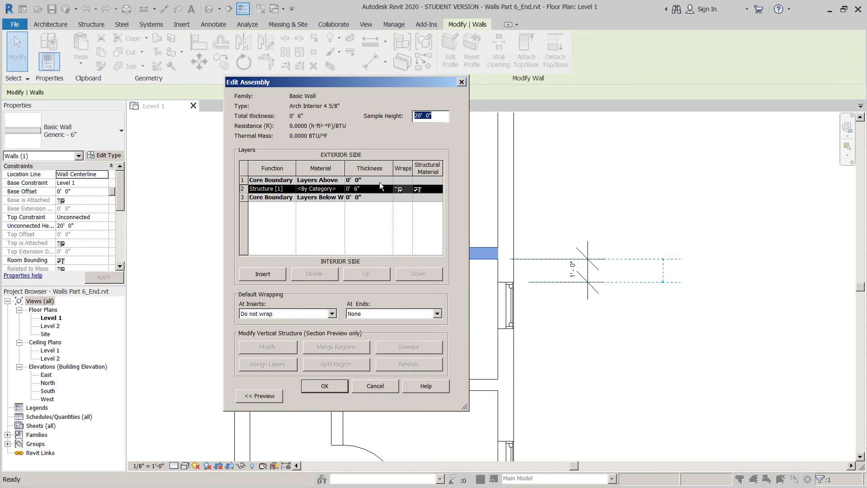
left_click(357, 188)
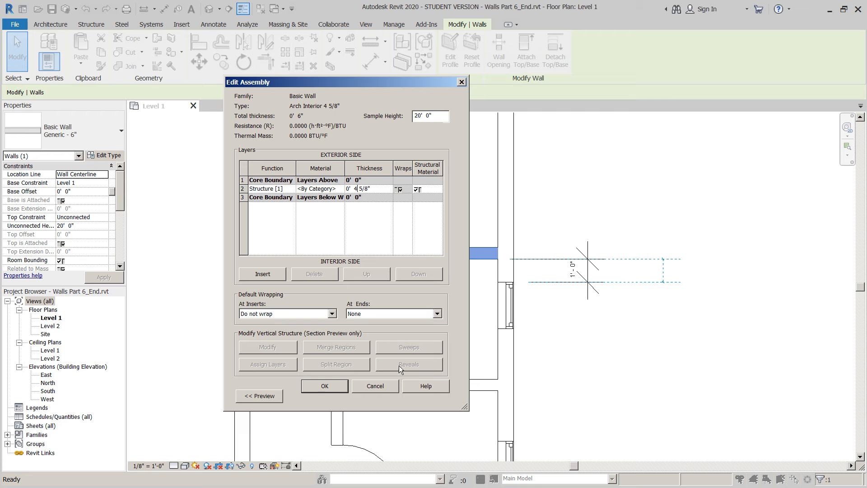
left_click(325, 386)
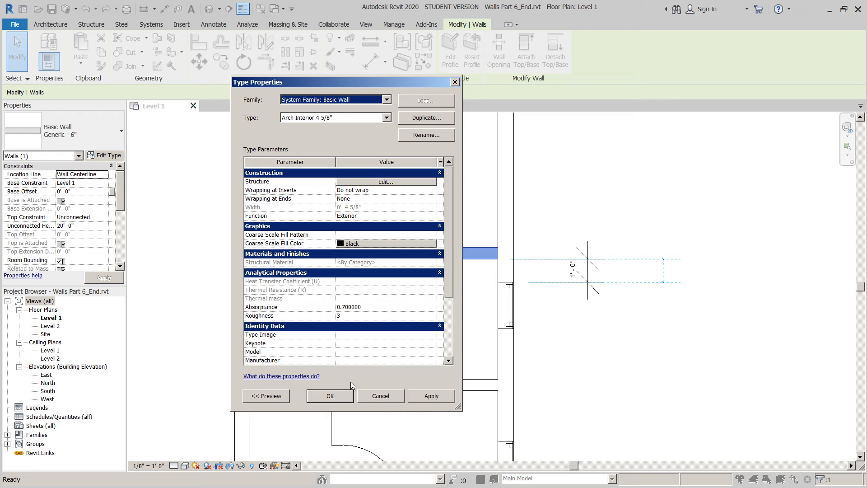
left_click(330, 396)
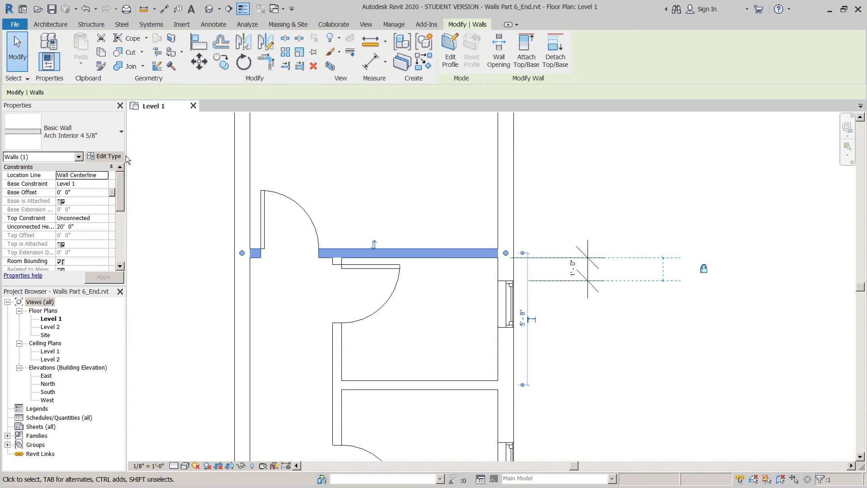
left_click(335, 353)
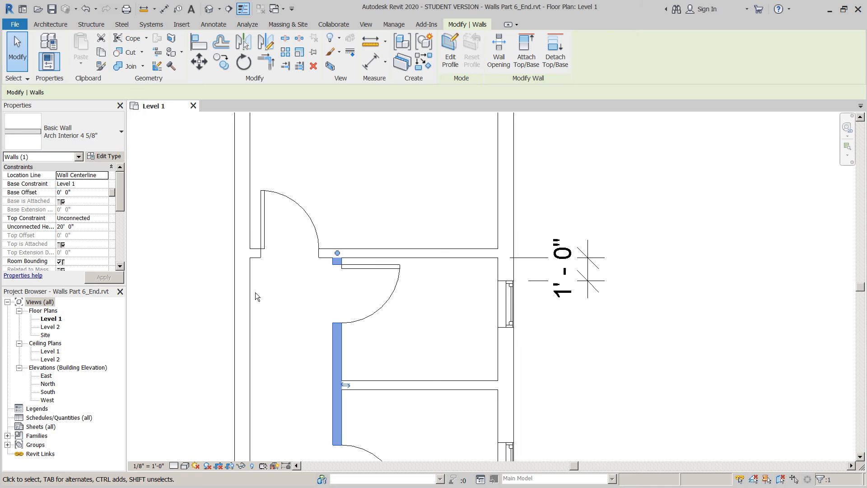
left_click(429, 381)
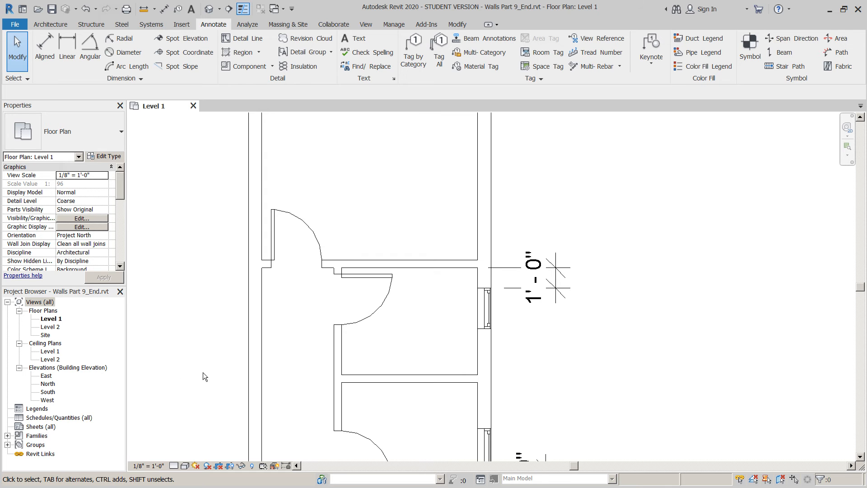
Rename the wall type of the long vertical exterior wall to Arch Exterior 9 5/8"
left_click(263, 310)
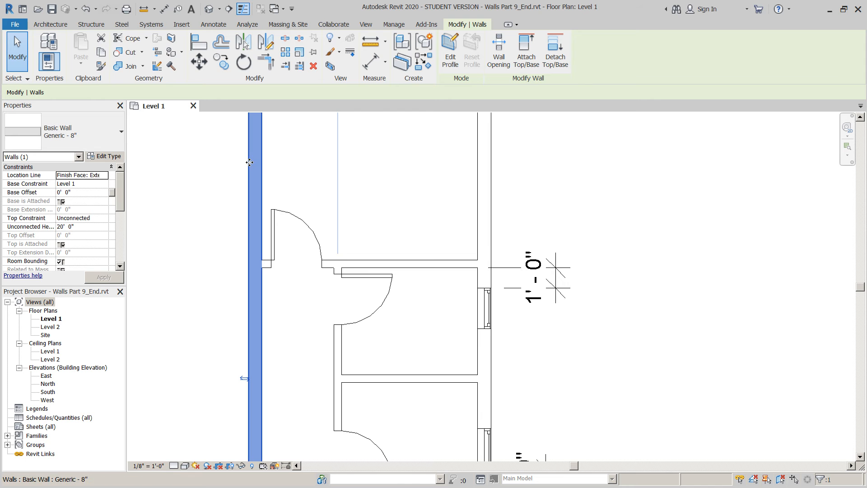
left_click(112, 157)
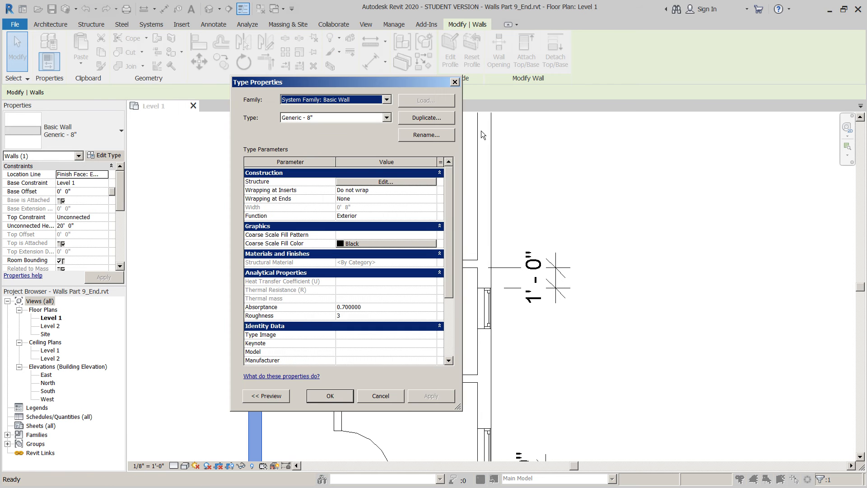
left_click(433, 136)
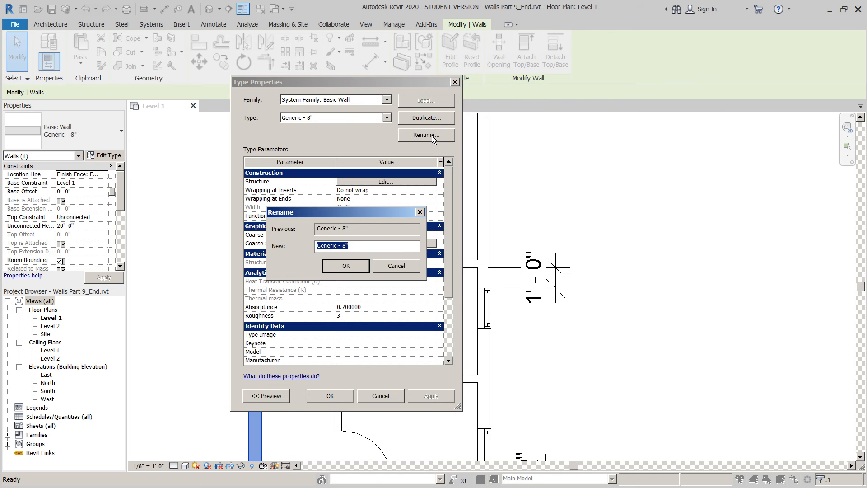
type("Arch")
type(" I")
type("Exteri")
type("or")
type(" 9")
type(" 5")
type("/8")
type("\"")
left_click(350, 267)
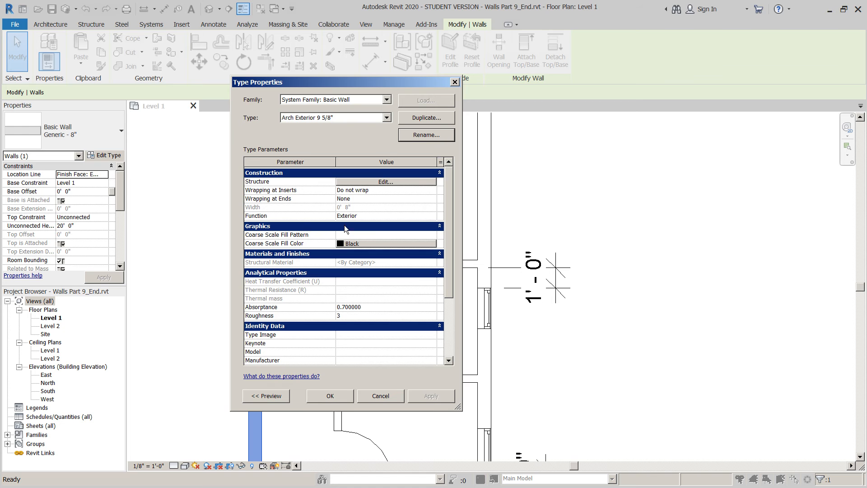
Set the structure layer thickness of the Arch Exterior wall type to 5 5/8" in its assembly
left_click(379, 181)
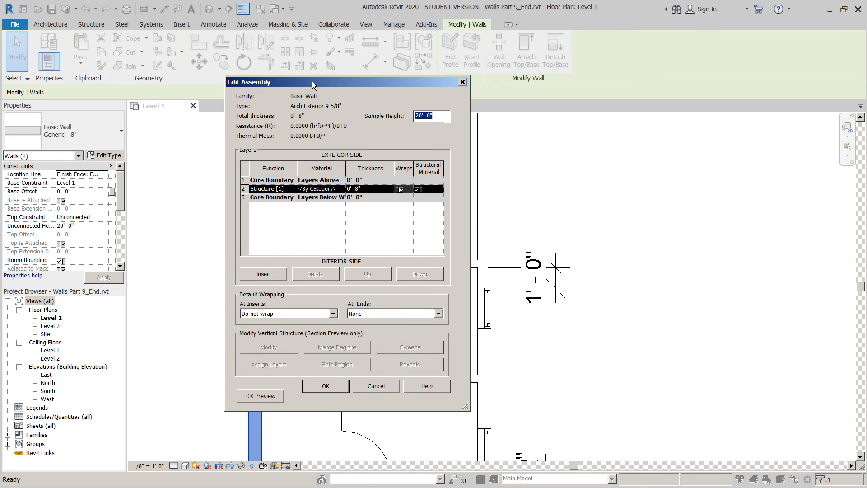
left_click_drag(312, 82, 313, 89)
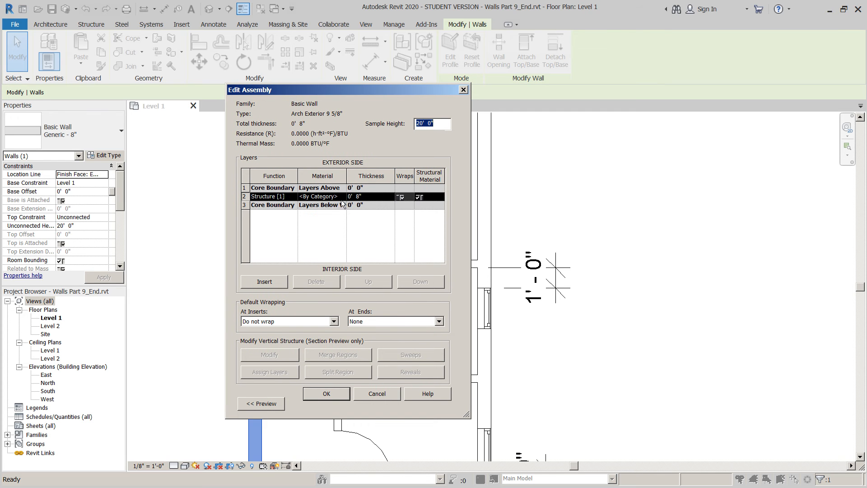
left_click(357, 196)
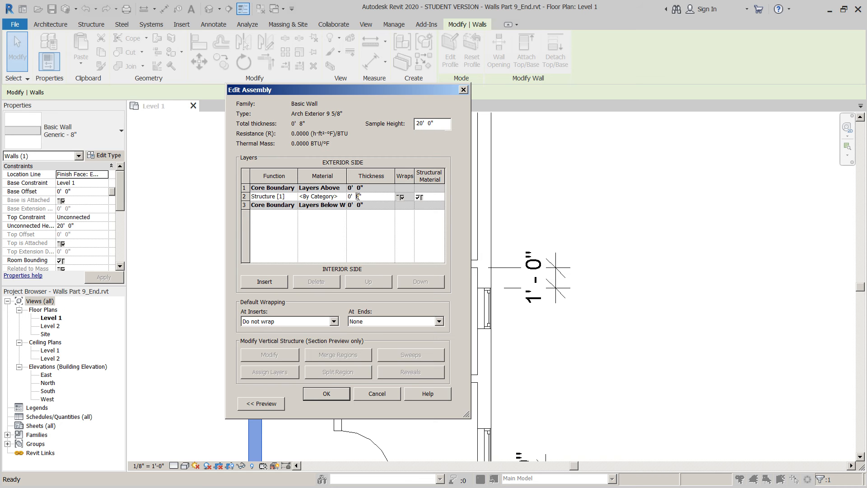
key("BackSpace")
type("5 5/8")
key("Tab")
Add a 1/2" thick Finish 2 [5] layer outside the core boundary on the interior side of the wall assembly
left_click(272, 284)
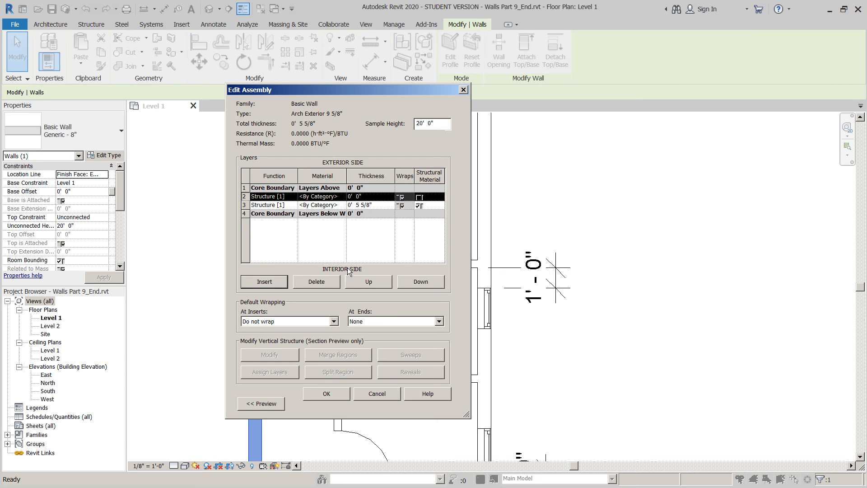
left_click(419, 281)
left_click(419, 282)
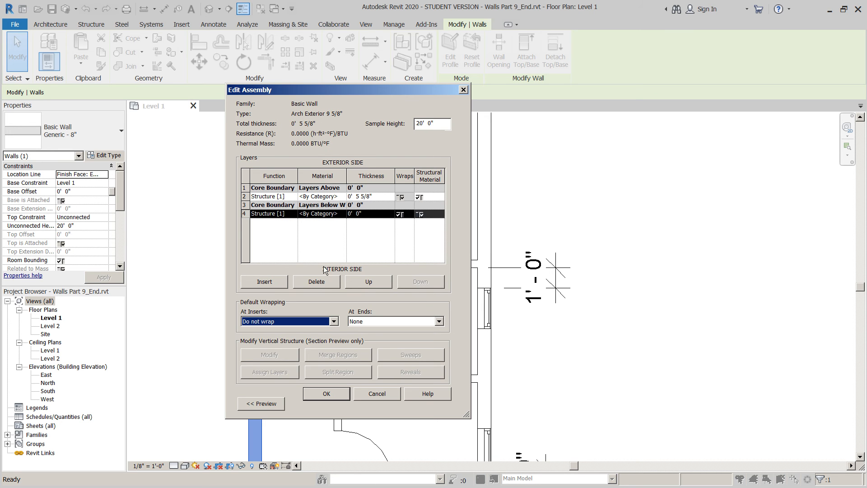
left_click(280, 215)
left_click(293, 215)
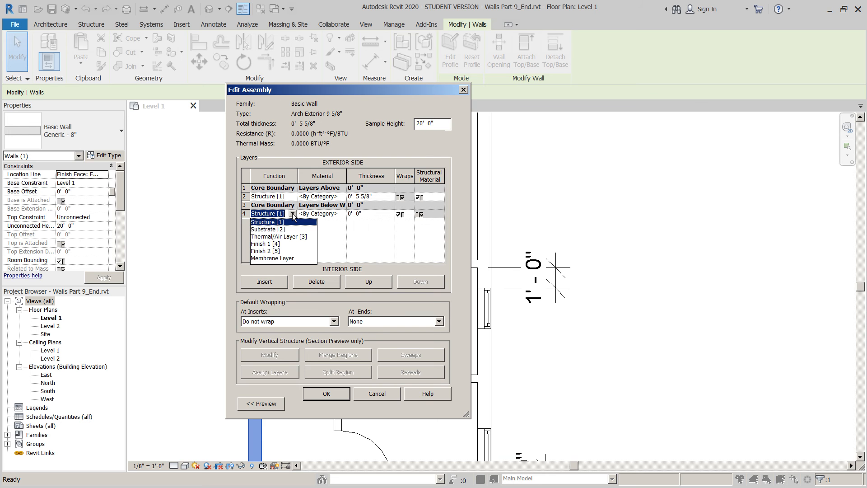
left_click(264, 251)
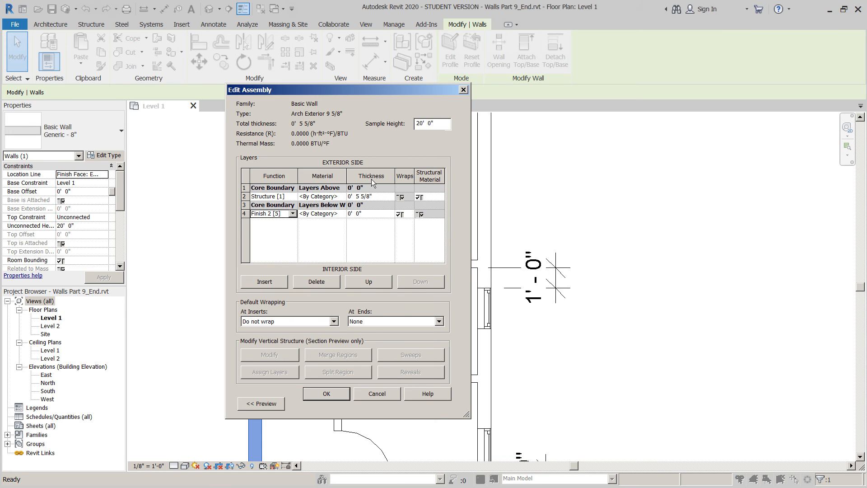
left_click(365, 215)
type(".5")
key("Tab")
Add a 3 1/2" thick Finish 2 [5] layer outside the core boundary on the exterior side and apply the assembly to the type
left_click(245, 188)
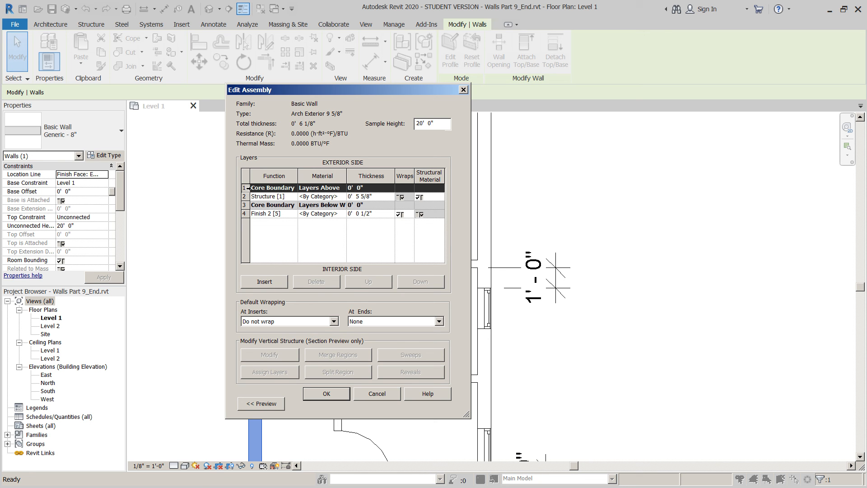
left_click(276, 282)
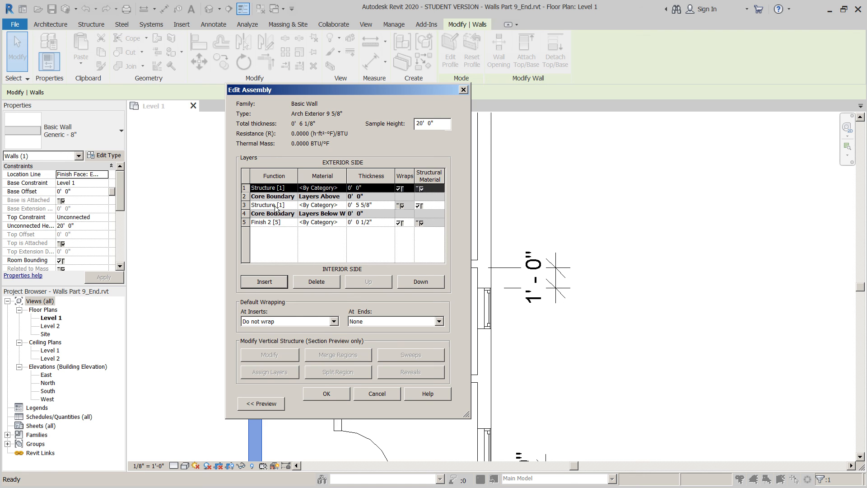
left_click(291, 187)
left_click(292, 187)
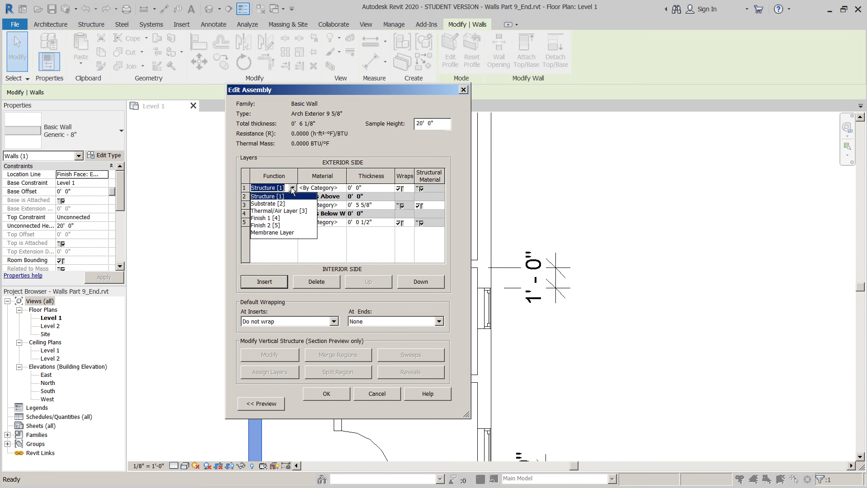
left_click(274, 225)
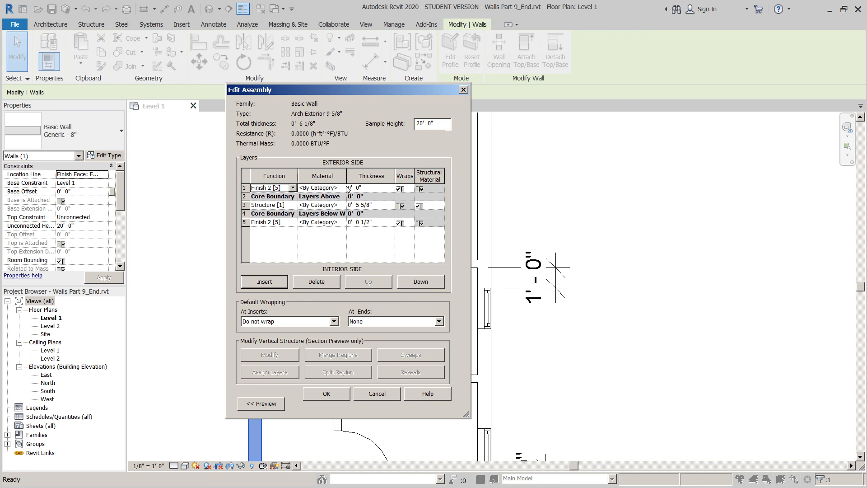
left_click(360, 188)
type("3 1/2")
key("Tab")
left_click(329, 394)
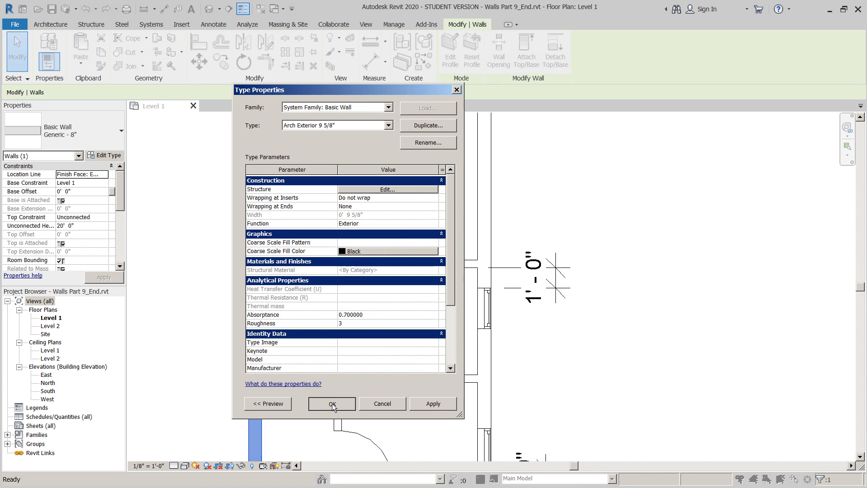
left_click(332, 403)
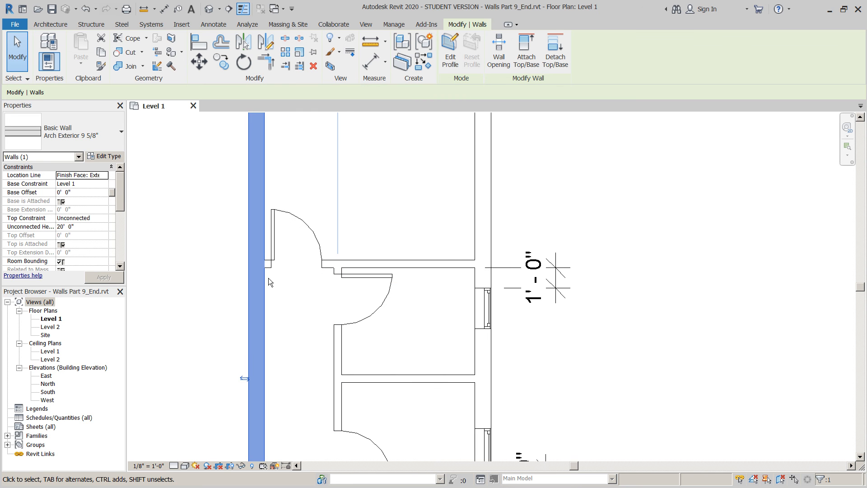
Examine the exterior walls around the whole floor plan, including the corners and the door and window openings
scroll(275, 277, "down", 1)
scroll(275, 277, "down", 2)
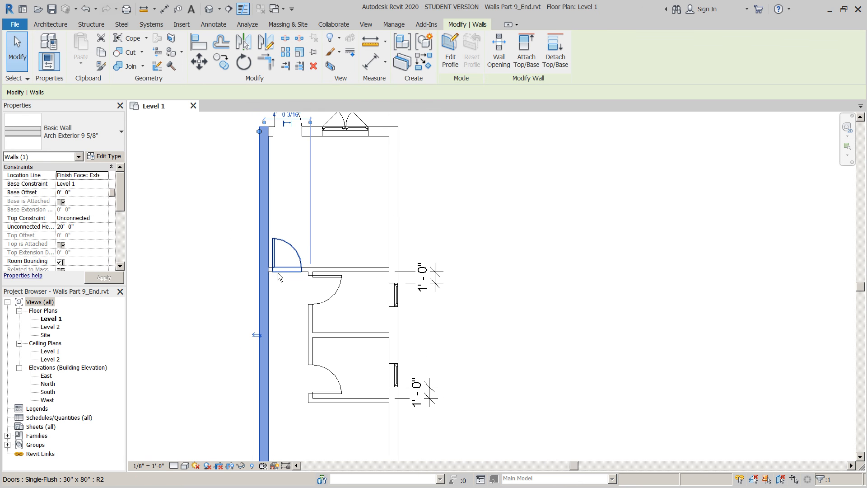
middle_click_drag(314, 325, 334, 182)
middle_click_drag(324, 395, 339, 303)
scroll(281, 366, "up", 2)
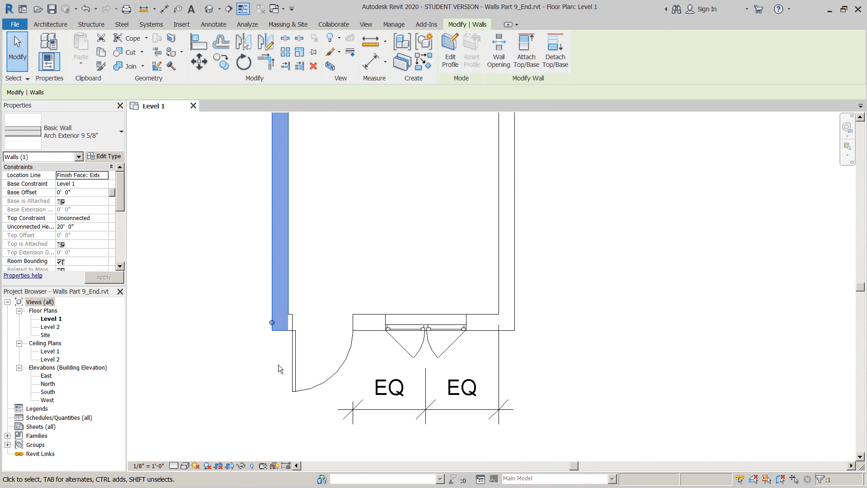
left_click(277, 363)
scroll(303, 309, "down", 3)
scroll(328, 254, "up", 1)
middle_click_drag(330, 255, 332, 389)
scroll(330, 357, "down", 2)
scroll(319, 203, "up", 2)
scroll(319, 205, "up", 2)
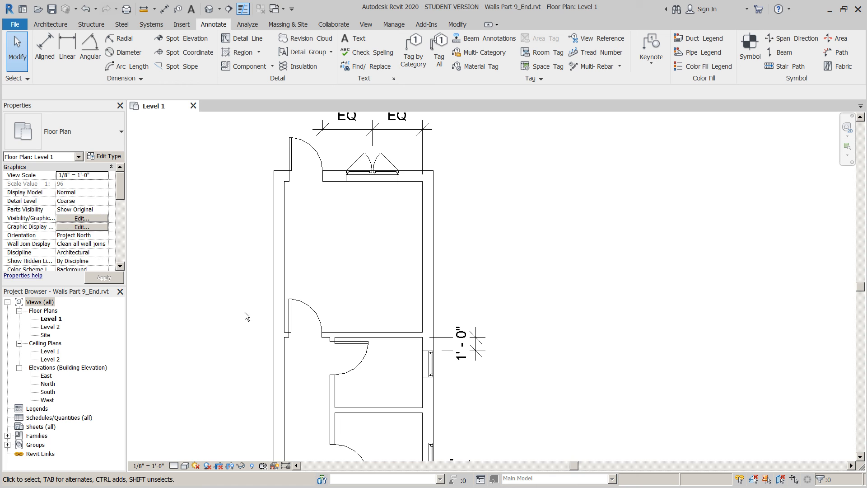
Set the floor plan view's detail level to Fine and inspect the wall layers around the upper room's door and window
middle_click_drag(301, 244, 317, 342)
scroll(316, 343, "up", 2)
middle_click_drag(300, 261, 286, 235)
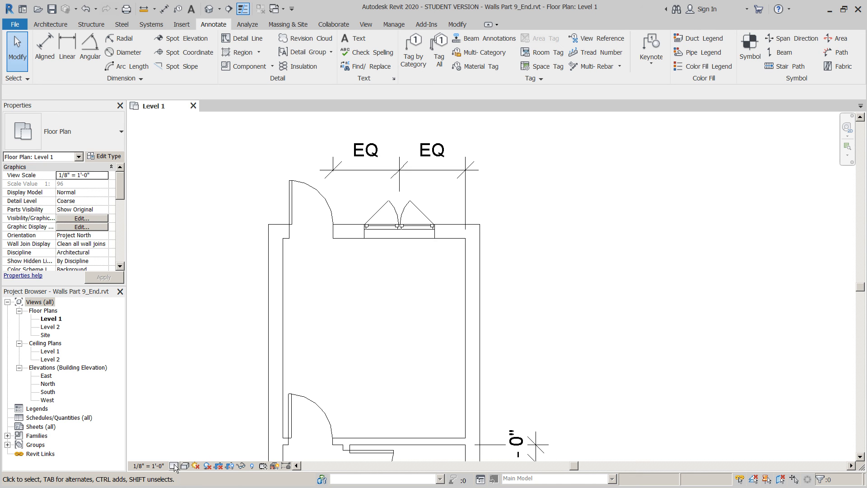
left_click(173, 466)
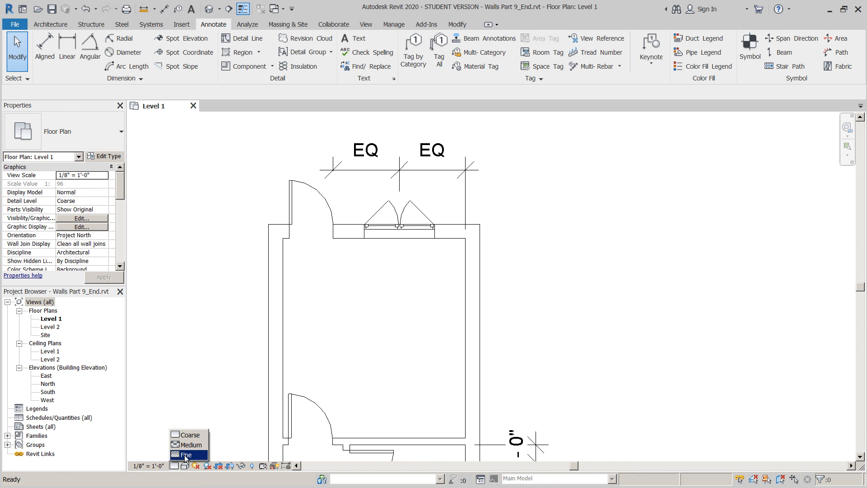
left_click(186, 454)
scroll(300, 233, "up", 3)
scroll(298, 238, "up", 2)
scroll(318, 315, "down", 4)
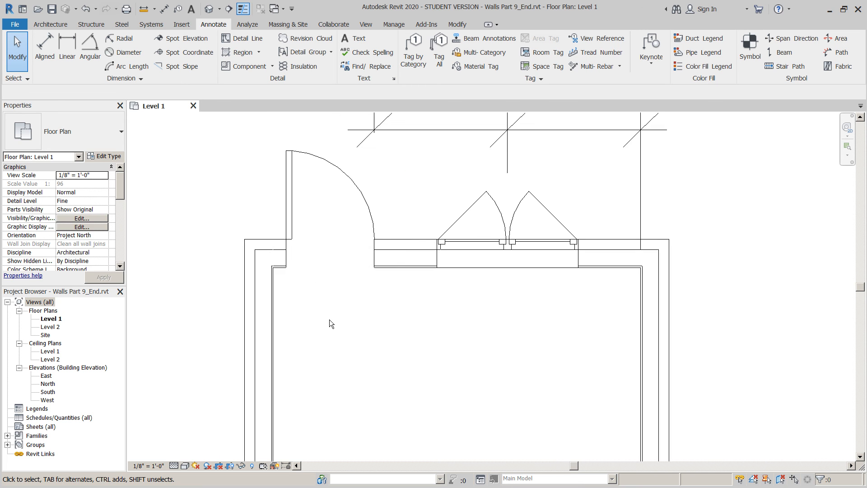